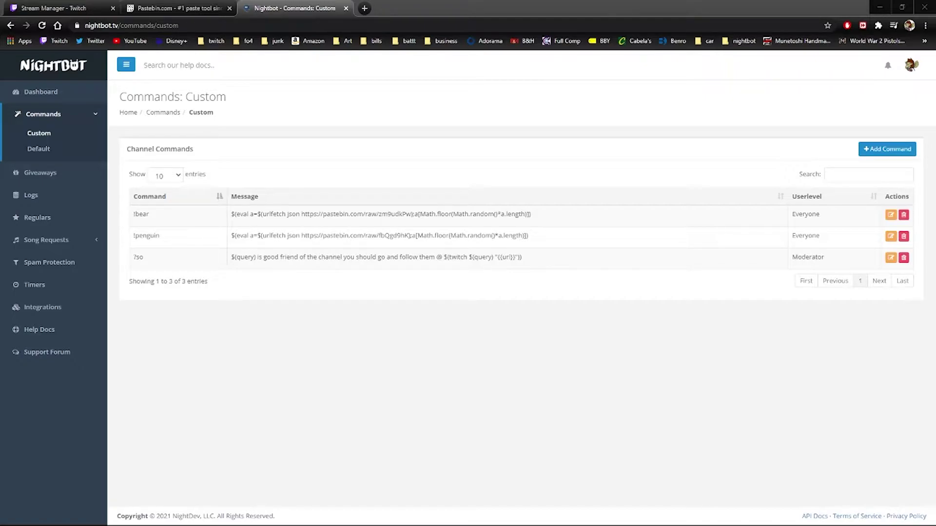
Step: Switch from the Nightbot commands list to the Pastebin new paste page
{"action": "left_click", "coordinate": [164, 6]}
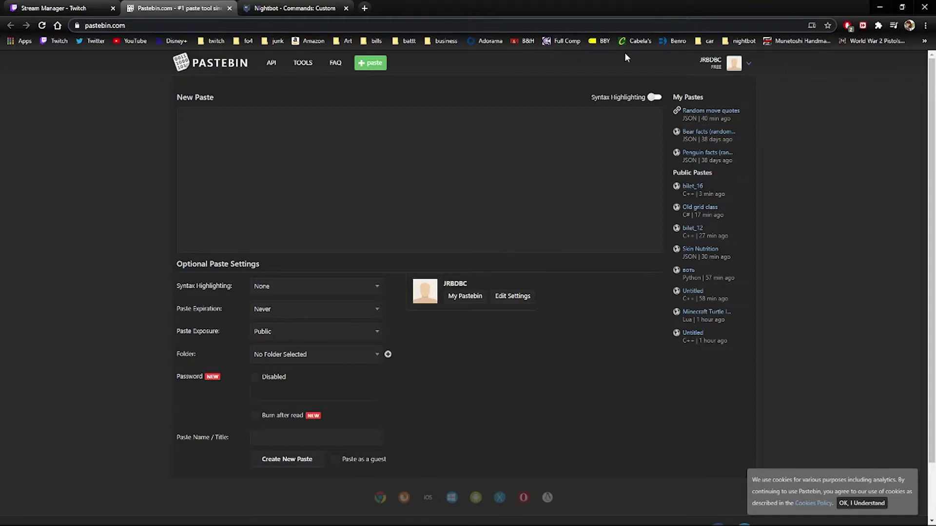
Step: Begin the paste body with an empty JSON array of square brackets
{"action": "left_click", "coordinate": [750, 63]}
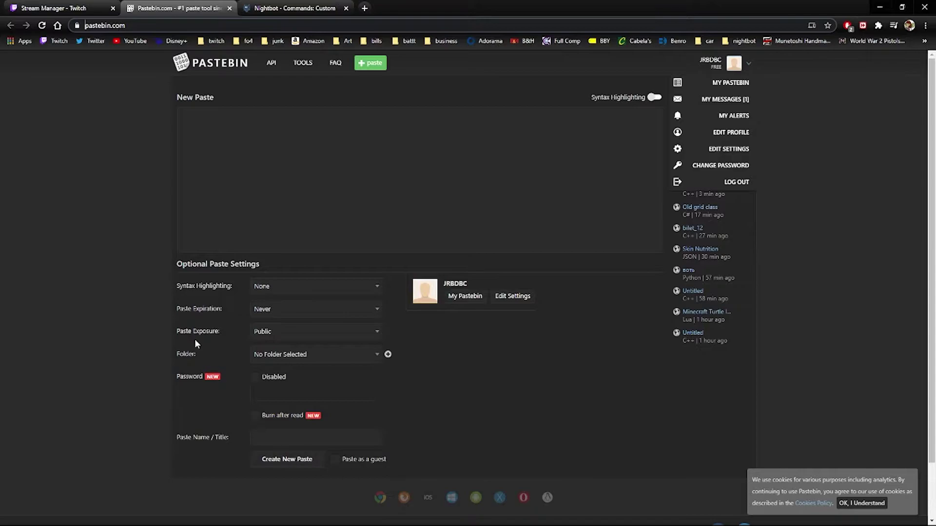
{"action": "left_click", "coordinate": [248, 170]}
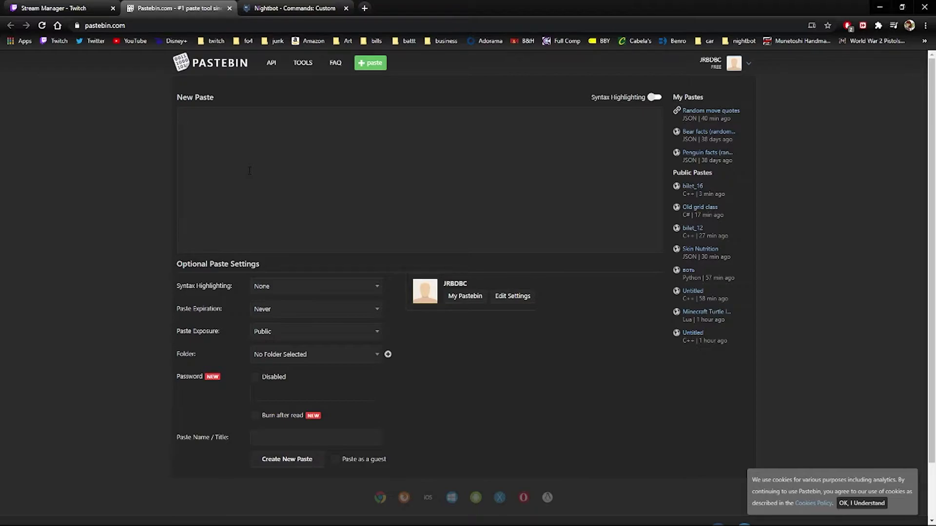
{"action": "type", "text": "[]"}
{"action": "type", "text": "1"}
{"action": "type", "text": "m"}
{"action": "type", "text": "ay "}
{"action": "type", "text": "the "}
{"action": "type", "text": "Fo"}
{"action": "type", "text": "rce be w"}
{"action": "type", "text": "ith you"}
{"action": "type", "text": ". "}
{"action": "type", "text": "Star"}
{"action": "type", "text": "Ware"}
{"action": "type", "text": " 1977"}
{"action": "type", "text": "\""}
Step: Capitalise the first quote to "May the Force be with you. Star Wars 1977"
{"action": "key", "text": "BackSpace"}
{"action": "type", "text": "M"}
{"action": "type", "text": ","}
Step: Start a new line for the Wizard of Oz 1939 quote after the Star Wars entry
{"action": "key", "text": "Return"}
{"action": "type", "text": "T"}
{"action": "type", "text": "here's n"}
{"action": "type", "text": "o place"}
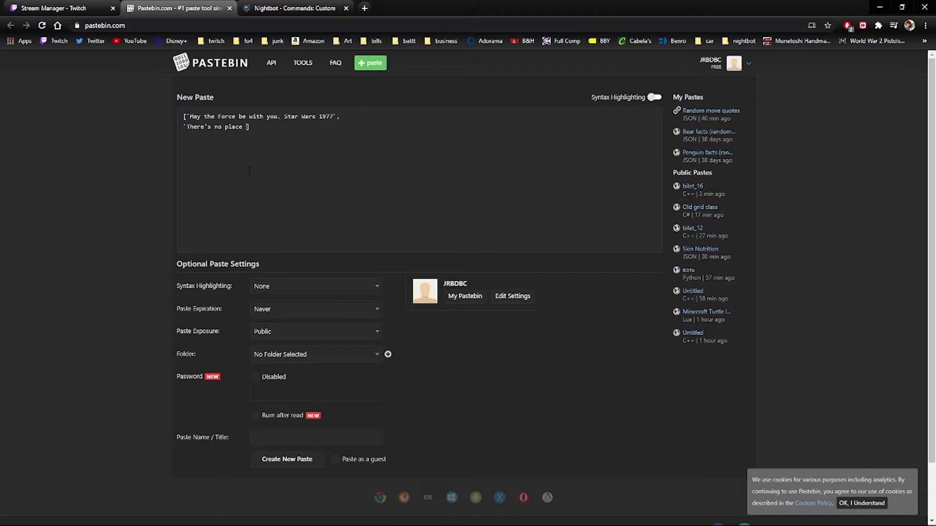
{"action": "type", "text": " like hom"}
{"action": "type", "text": "e."}
{"action": "type", "text": " The "}
{"action": "type", "text": "Wiz"}
{"action": "type", "text": "ard"}
{"action": "type", "text": " of O"}
{"action": "type", "text": "z "}
{"action": "type", "text": "19"}
{"action": "type", "text": "3"}
{"action": "type", "text": "9"}
{"action": "type", "text": "\","}
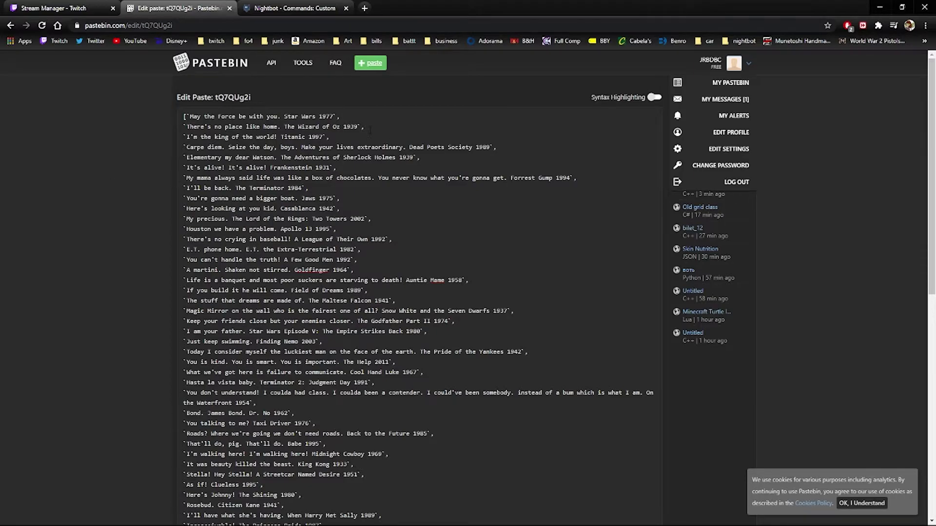
{"action": "left_click_drag", "start_coordinate": [369, 129], "coordinate": [354, 127]}
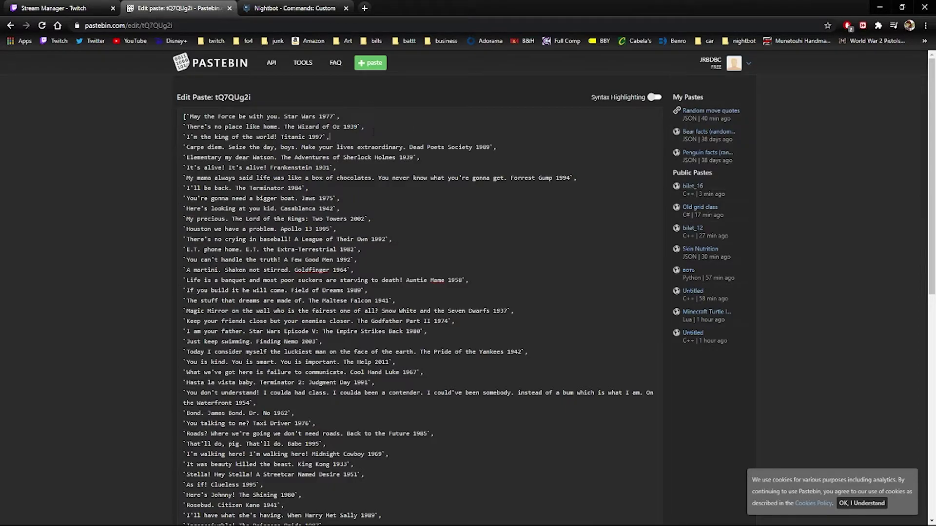
{"action": "scroll", "coordinate": [416, 293], "scroll_direction": "down", "scroll_amount": 5}
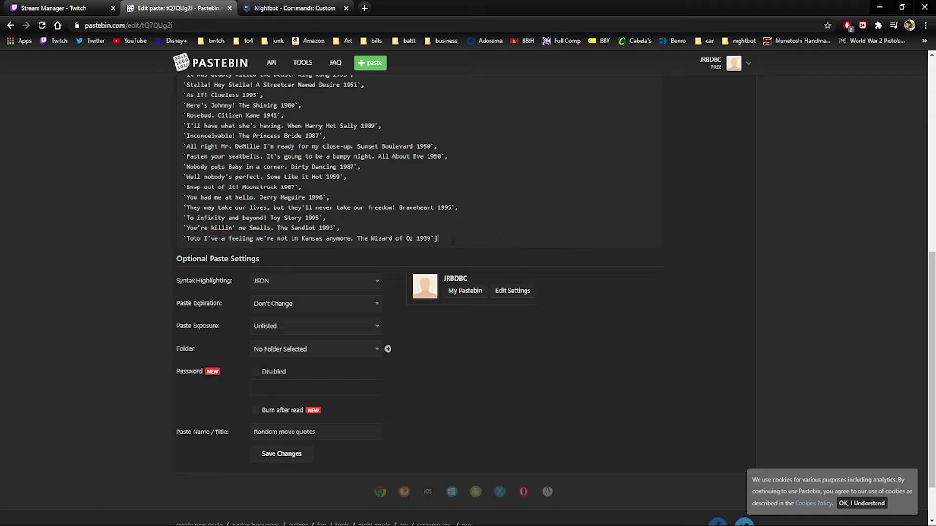
{"action": "left_click_drag", "start_coordinate": [453, 241], "coordinate": [436, 243]}
{"action": "left_click_drag", "start_coordinate": [415, 238], "coordinate": [445, 240]}
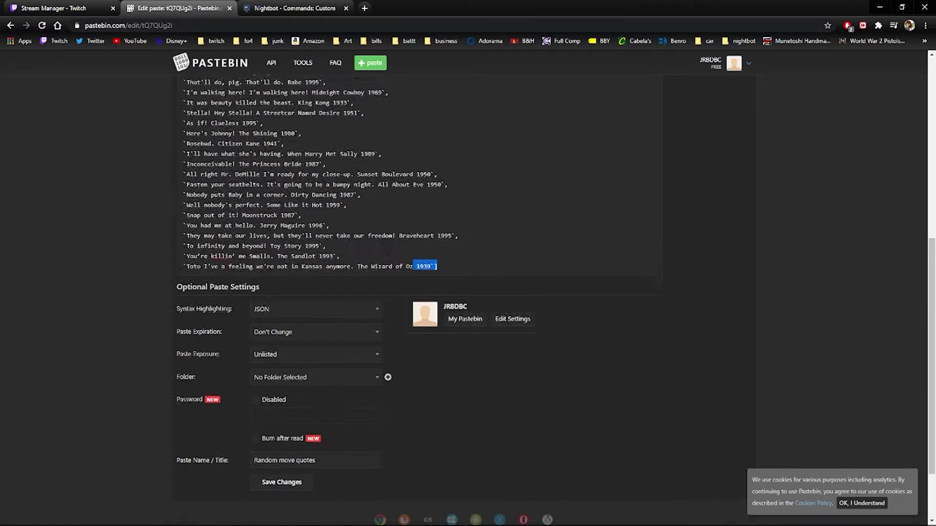
{"action": "scroll", "coordinate": [415, 292], "scroll_direction": "up", "scroll_amount": 5}
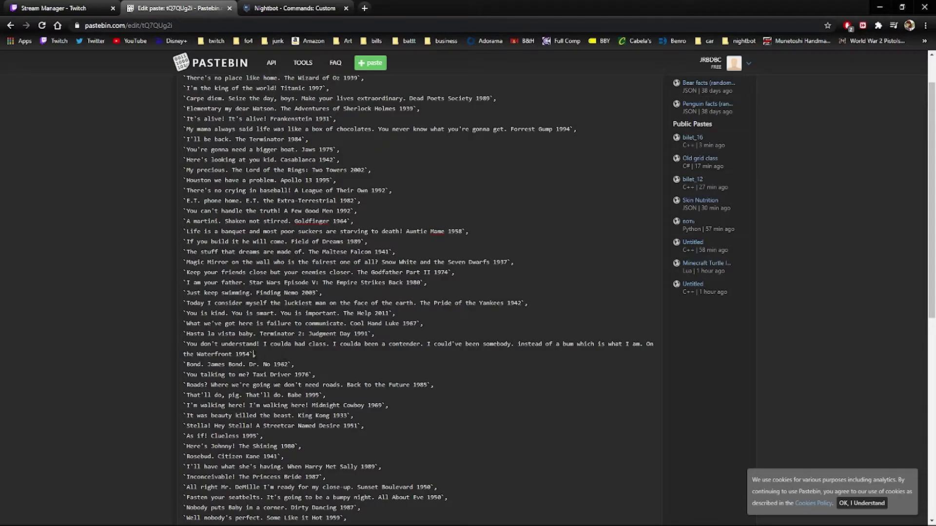
{"action": "left_click_drag", "start_coordinate": [254, 354], "coordinate": [185, 342]}
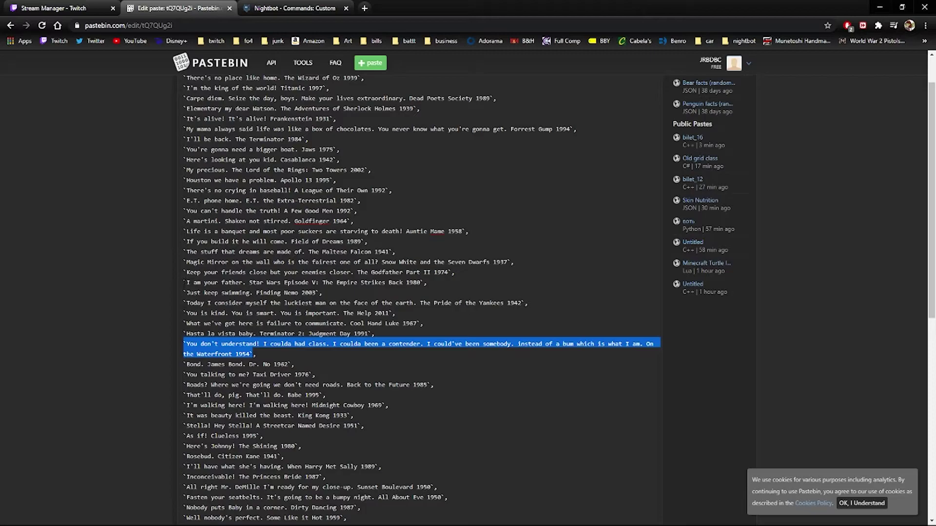
{"action": "left_click_drag", "start_coordinate": [184, 282], "coordinate": [427, 282]}
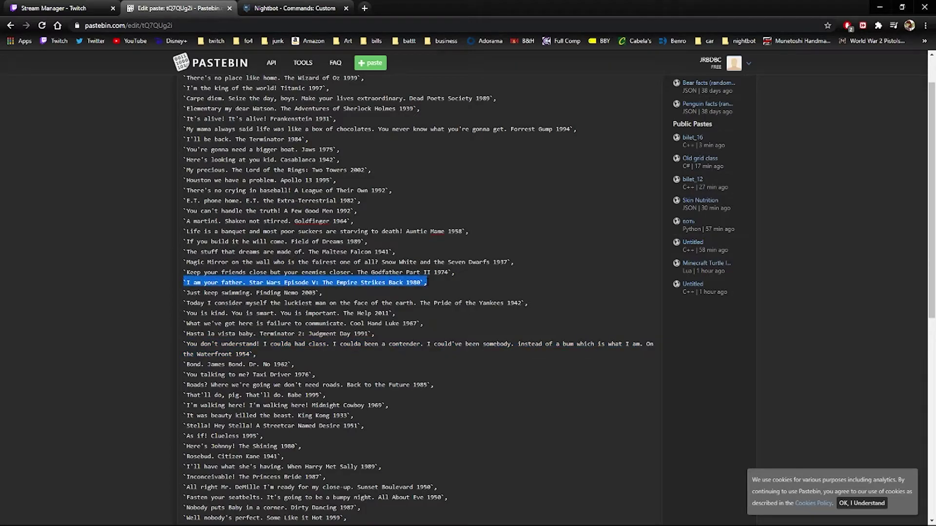
{"action": "left_click", "coordinate": [426, 283]}
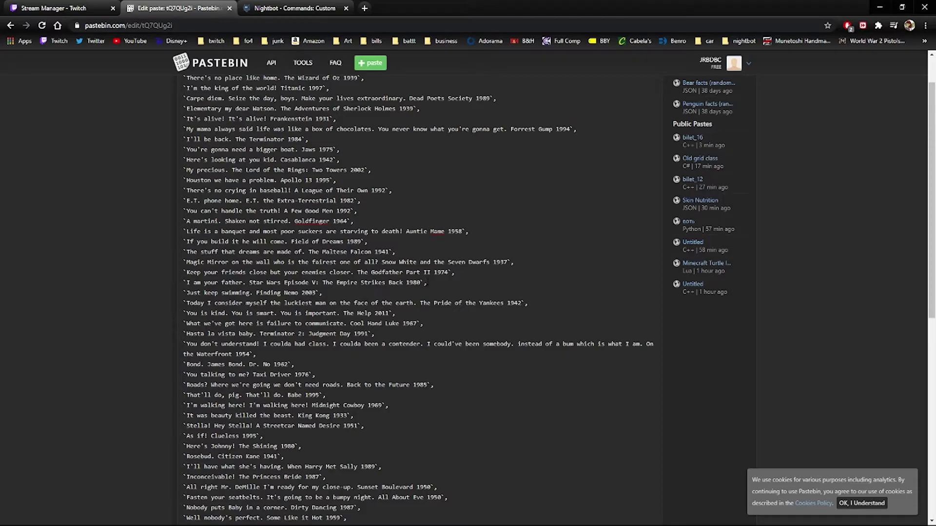
{"action": "left_click_drag", "start_coordinate": [268, 365], "coordinate": [184, 344]}
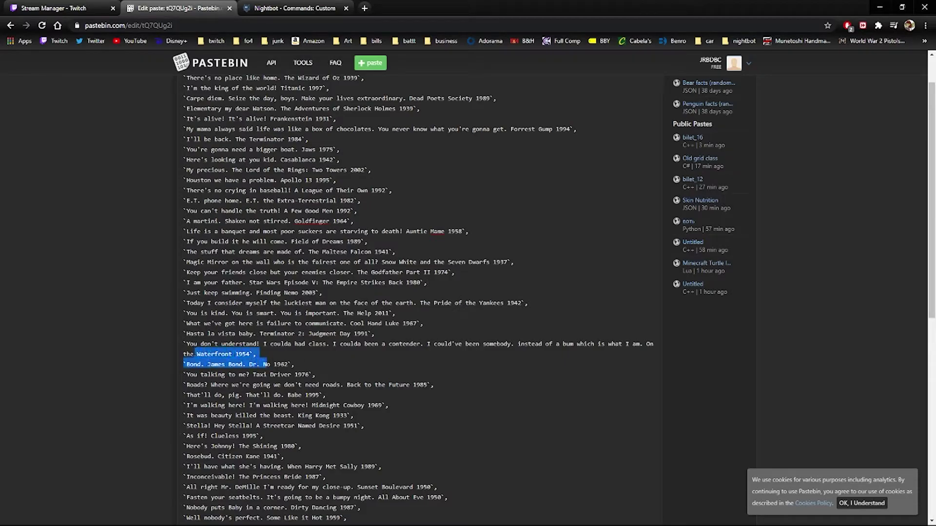
{"action": "left_click", "coordinate": [186, 344]}
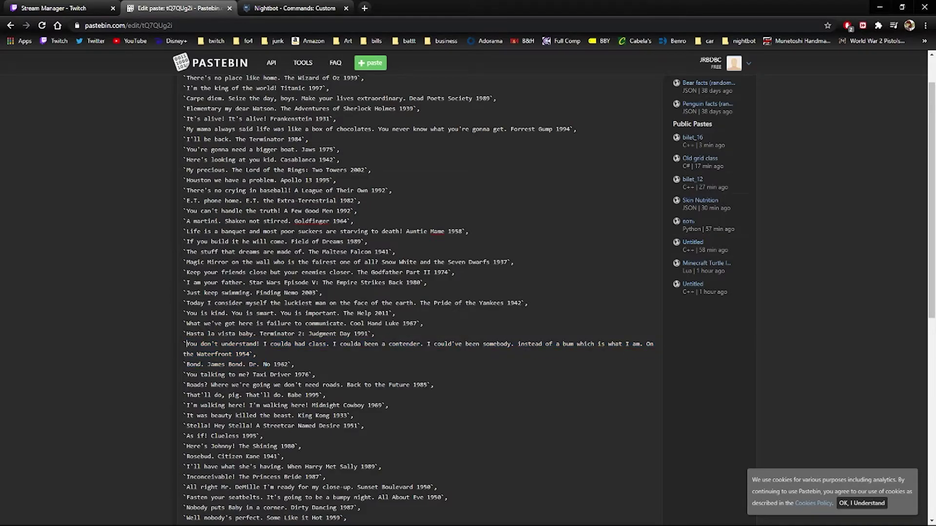
{"action": "left_click_drag", "start_coordinate": [186, 138], "coordinate": [413, 156]}
{"action": "scroll", "coordinate": [413, 155], "scroll_direction": "down", "scroll_amount": 2}
{"action": "scroll", "coordinate": [413, 155], "scroll_direction": "down", "scroll_amount": 3}
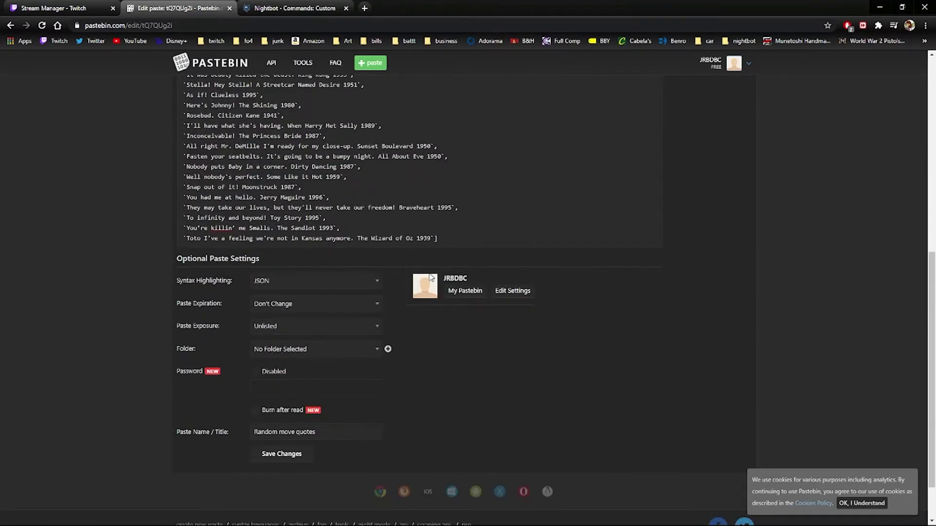
{"action": "left_click_drag", "start_coordinate": [440, 238], "coordinate": [184, 238]}
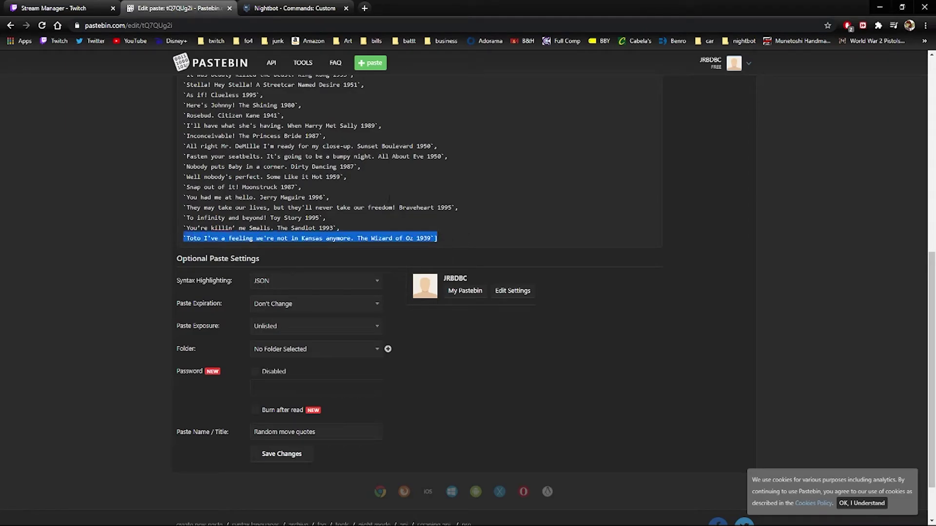
{"action": "left_click_drag", "start_coordinate": [301, 188], "coordinate": [184, 176]}
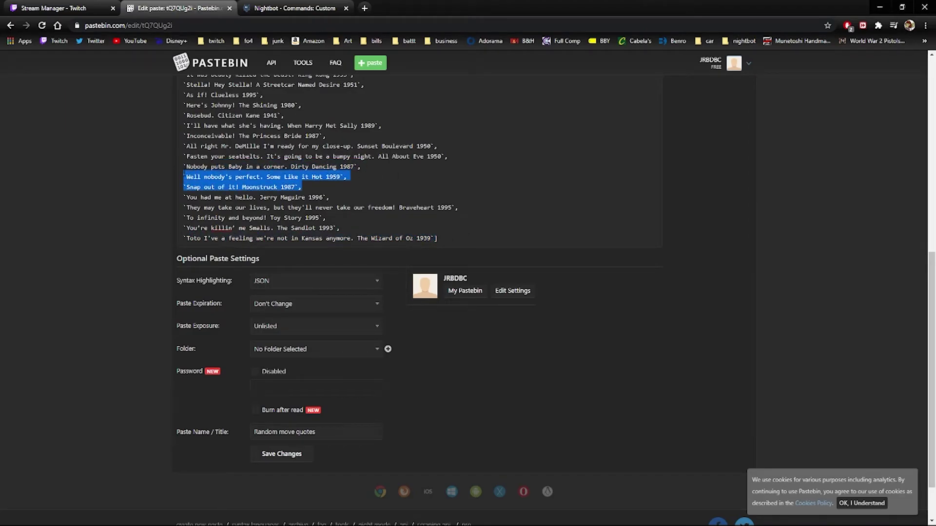
{"action": "scroll", "coordinate": [184, 175], "scroll_direction": "up", "scroll_amount": 3}
{"action": "scroll", "coordinate": [420, 300], "scroll_direction": "up", "scroll_amount": 1}
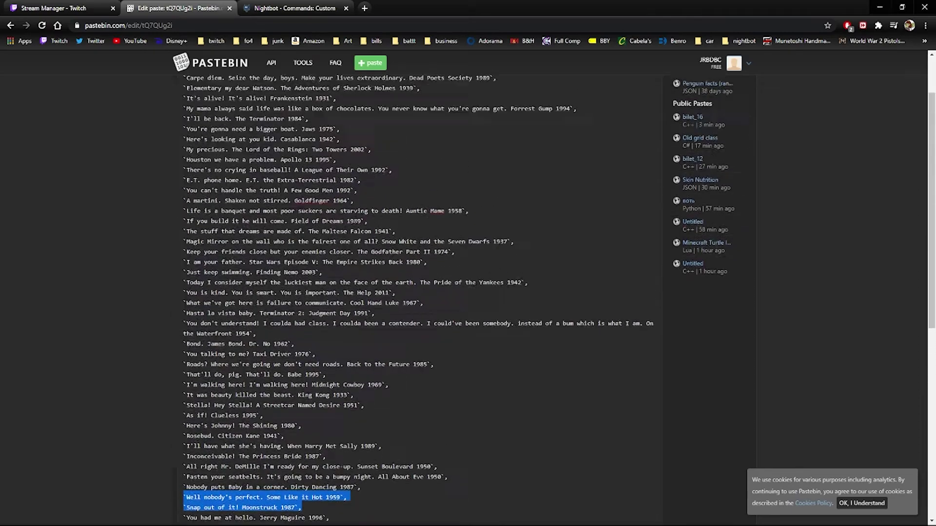
{"action": "scroll", "coordinate": [357, 221], "scroll_direction": "down", "scroll_amount": 3}
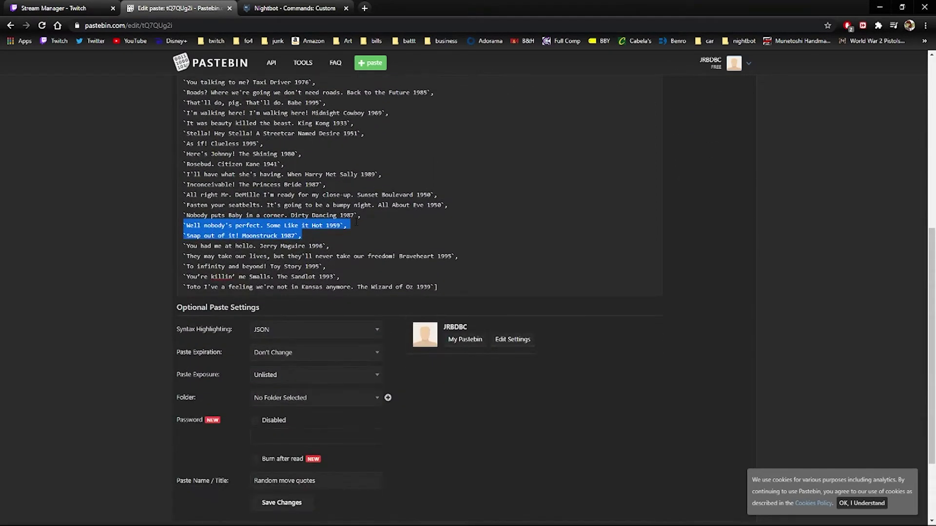
{"action": "scroll", "coordinate": [356, 221], "scroll_direction": "down", "scroll_amount": 2}
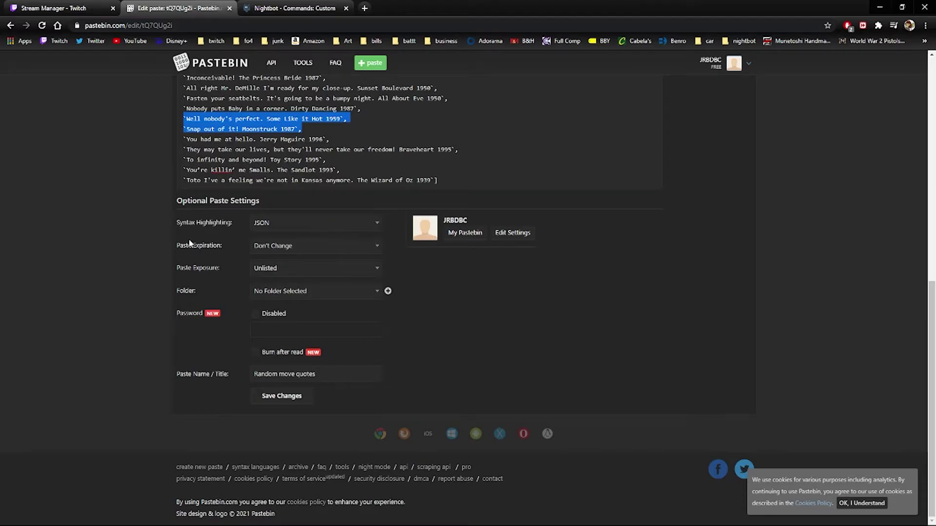
Step: Set Paste Expiration to Never, keep exposure Unlisted, and save the changes
{"action": "left_click", "coordinate": [292, 249]}
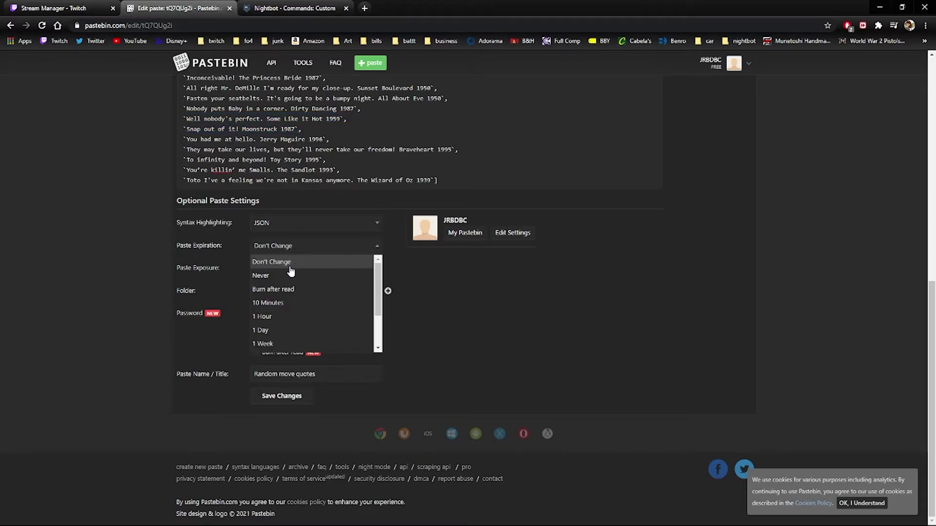
{"action": "left_click", "coordinate": [286, 276]}
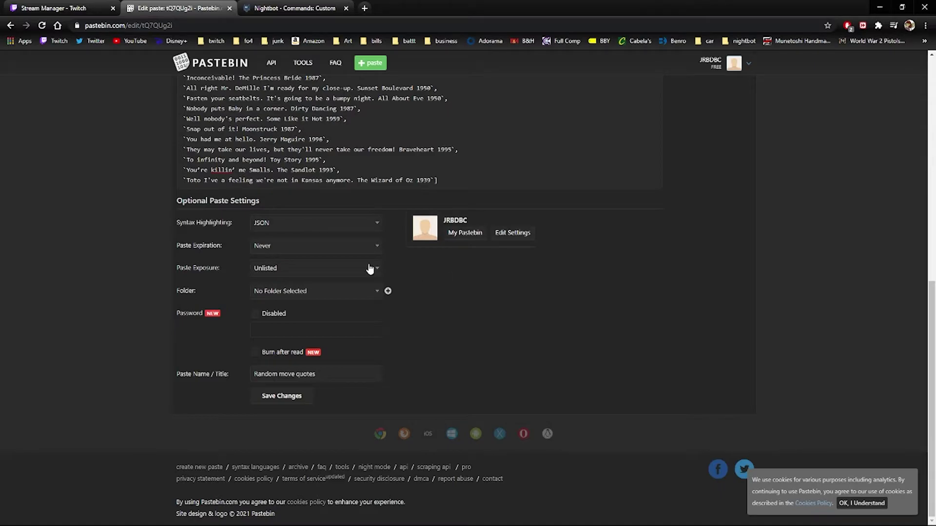
{"action": "left_click", "coordinate": [283, 271]}
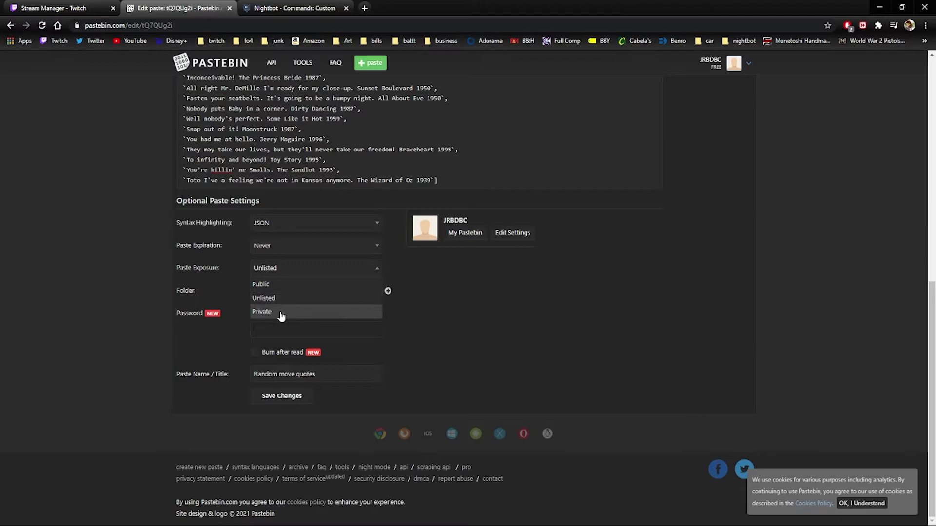
{"action": "left_click", "coordinate": [279, 299]}
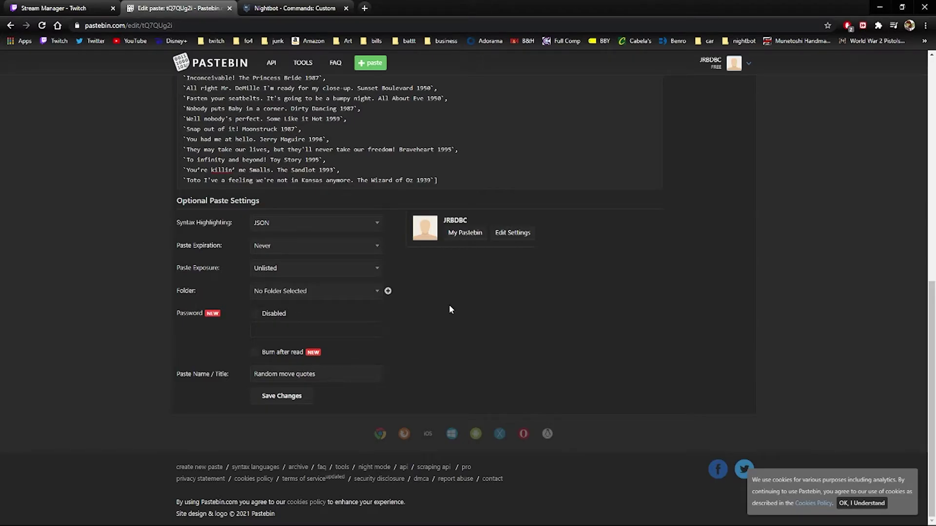
{"action": "left_click", "coordinate": [276, 402]}
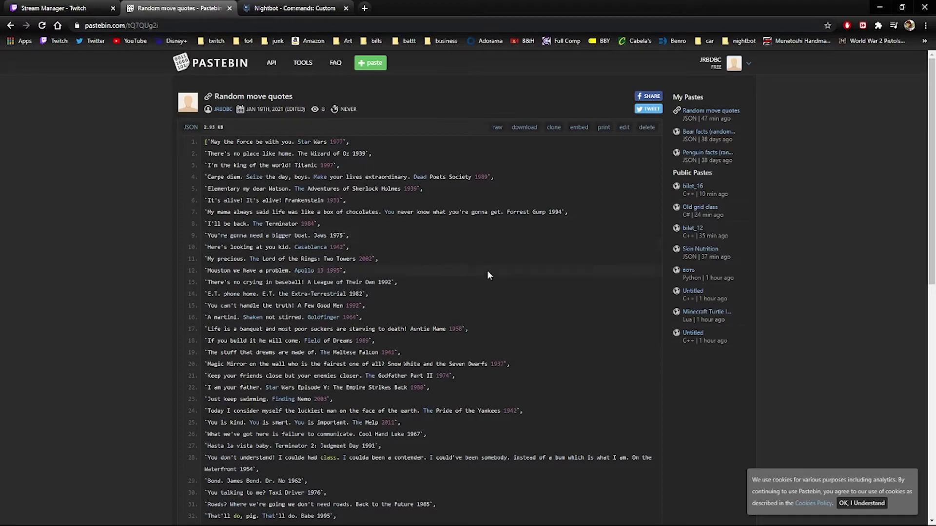
Step: Open the paste's raw text in its own tab, select its URL, then return to Nightbot
{"action": "middle_click", "coordinate": [499, 130]}
{"action": "key", "text": "ctrl+Tab"}
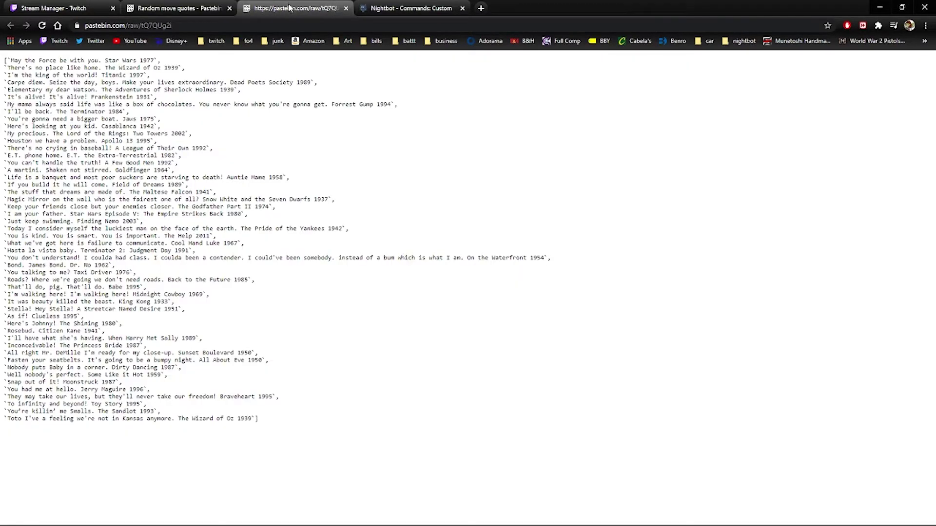
{"action": "left_click_drag", "start_coordinate": [172, 25], "coordinate": [84, 25]}
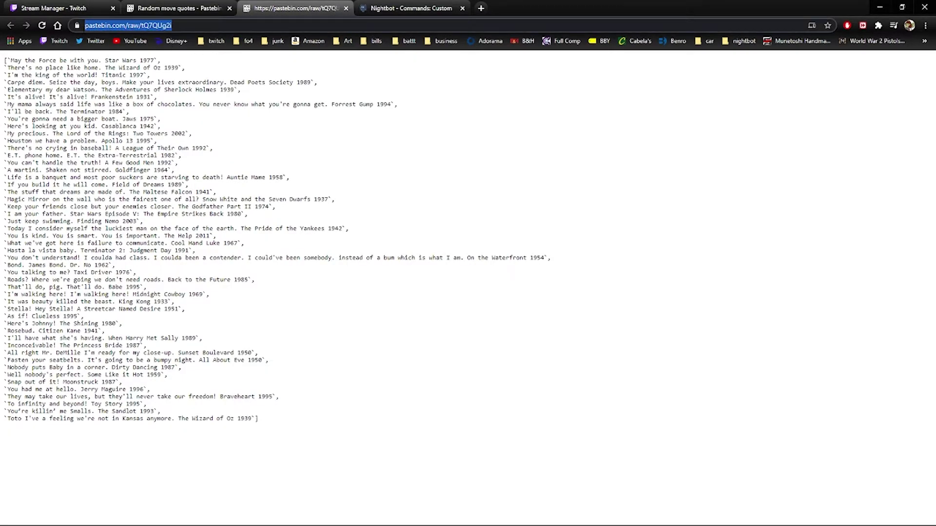
{"action": "left_click", "coordinate": [175, 9]}
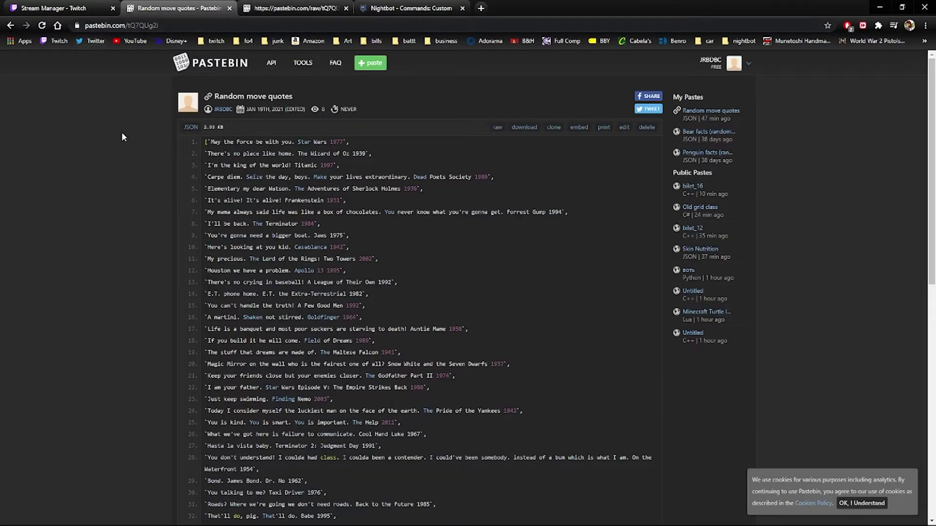
{"action": "key", "text": "ctrl+Tab"}
{"action": "key", "text": "ctrl+Tab"}
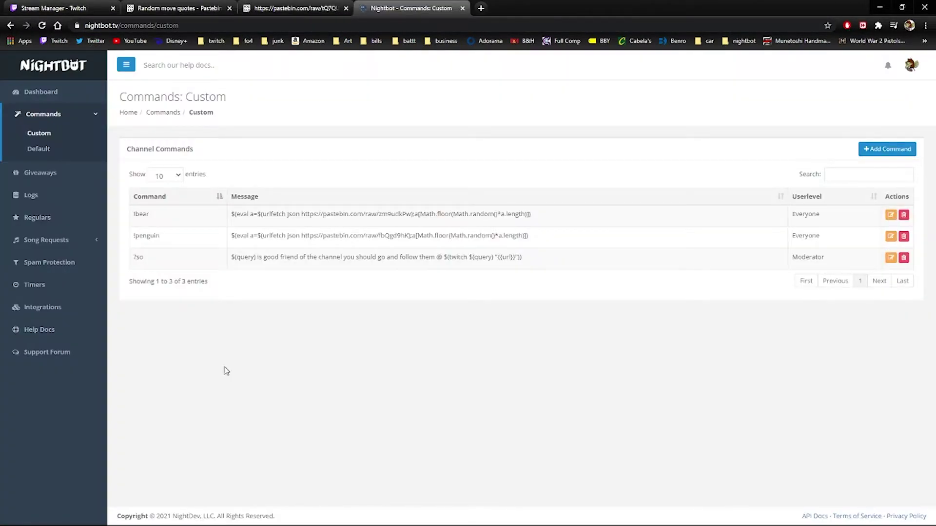
Step: Add a new command whose message is the urlfetch random-quote template
{"action": "left_click", "coordinate": [875, 148]}
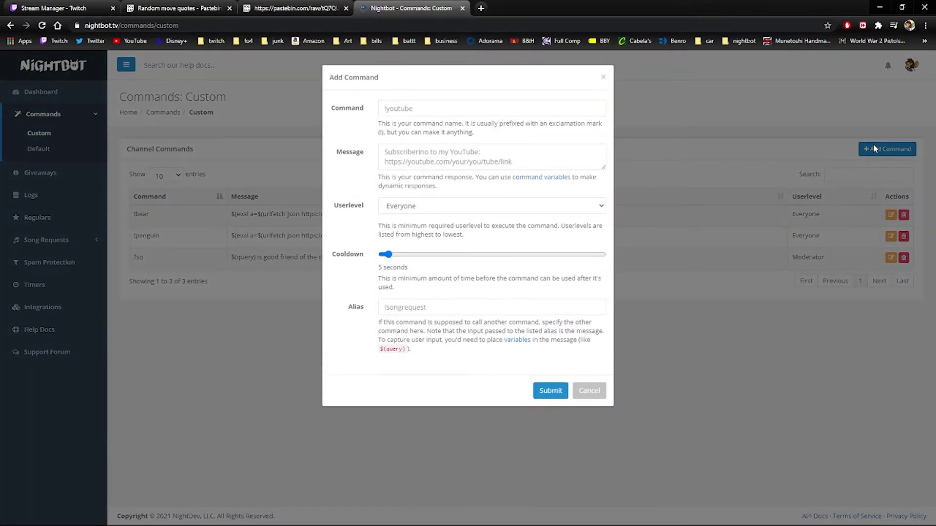
{"action": "left_click", "coordinate": [428, 158]}
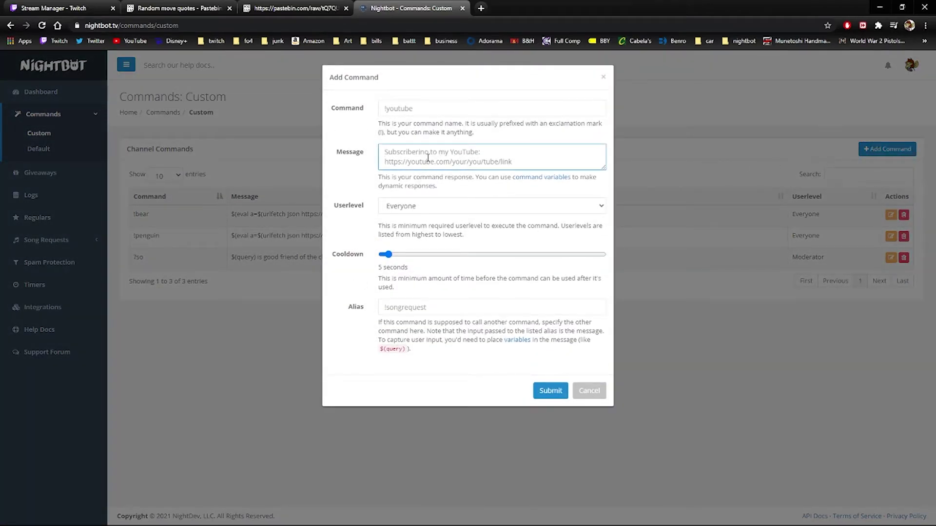
{"action": "type", "text": "$(eval a=$(urlfetch json https://pastebin.com/raw/TEXT);a[Math.floor(Math.random()*a.length)])"}
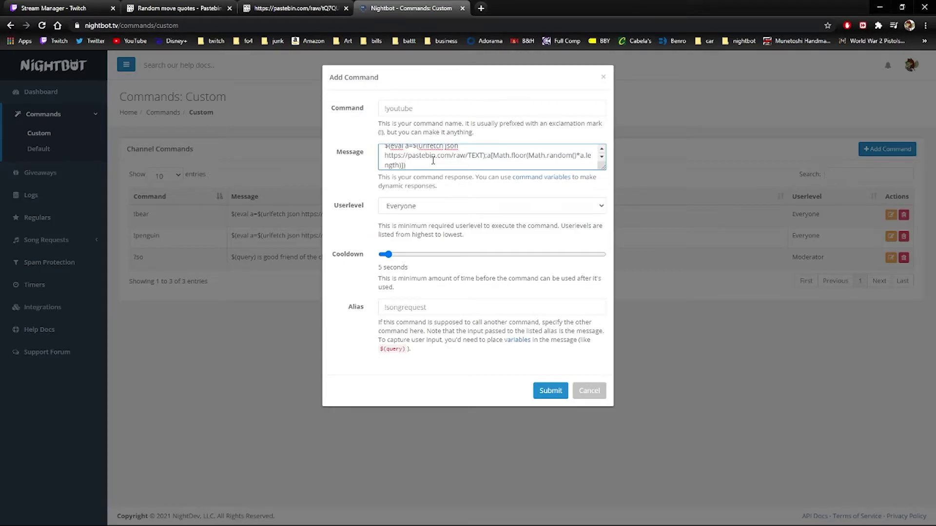
{"action": "scroll", "coordinate": [433, 160], "scroll_direction": "up", "scroll_amount": 1}
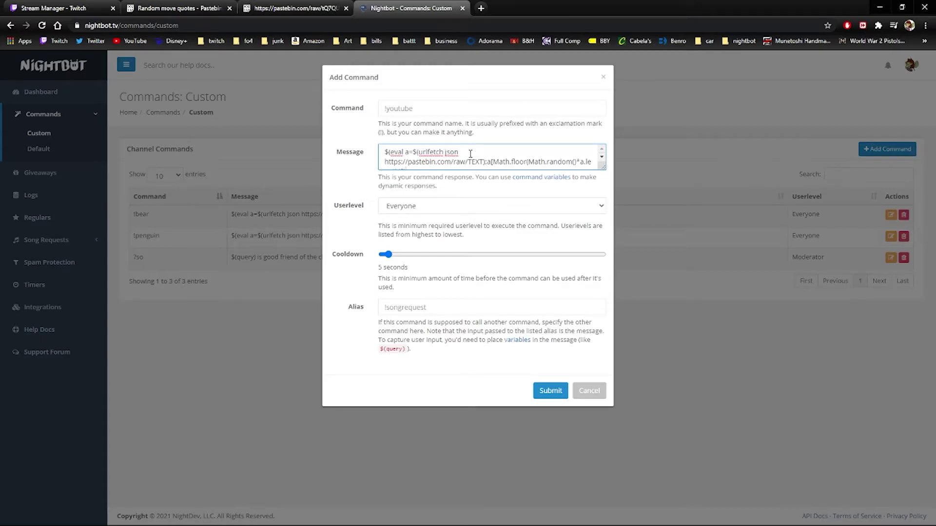
{"action": "scroll", "coordinate": [413, 155], "scroll_direction": "down", "scroll_amount": 1}
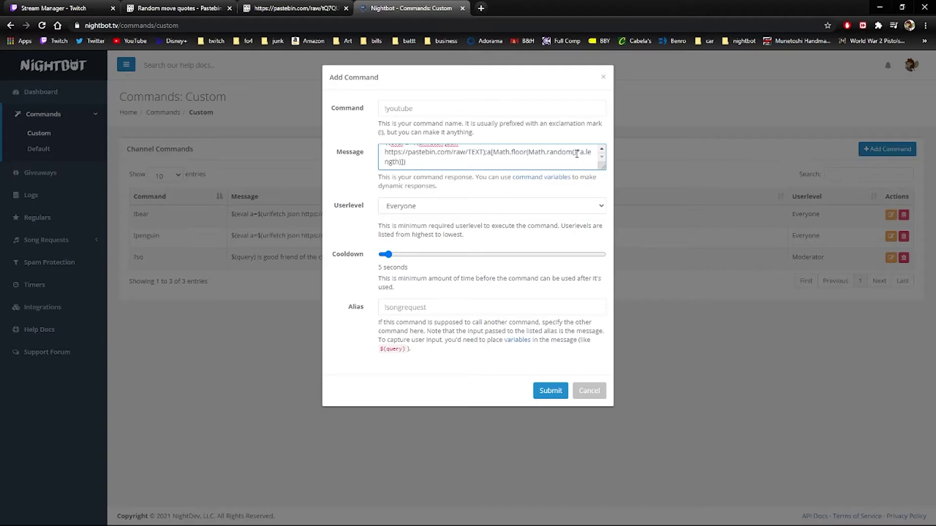
{"action": "scroll", "coordinate": [442, 163], "scroll_direction": "up", "scroll_amount": 1}
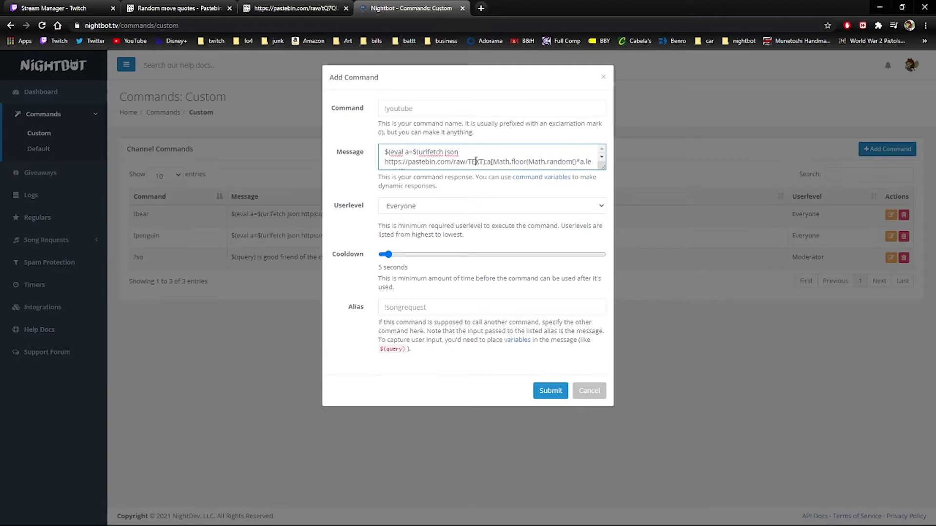
Step: Select the TEXT placeholder in the fetch URL and locate the paste ID in Pastebin's address
{"action": "double_click", "coordinate": [476, 163]}
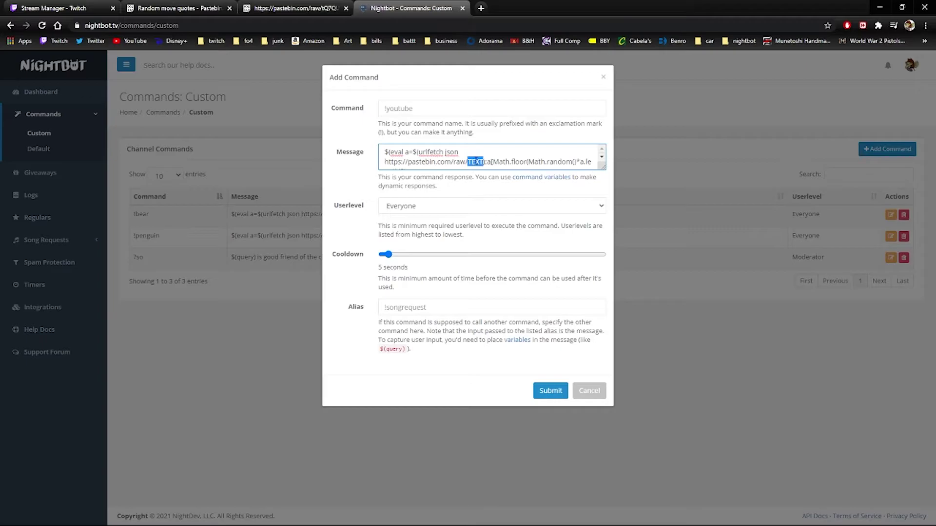
{"action": "left_click", "coordinate": [153, 8]}
{"action": "double_click", "coordinate": [165, 25]}
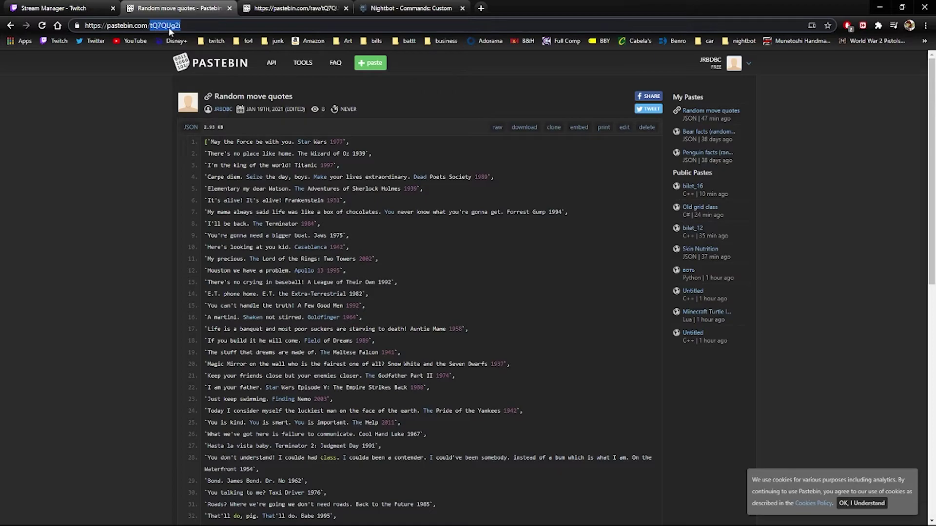
Step: Copy the paste ID from the raw page's address and return to the paste page
{"action": "left_click", "coordinate": [275, 9]}
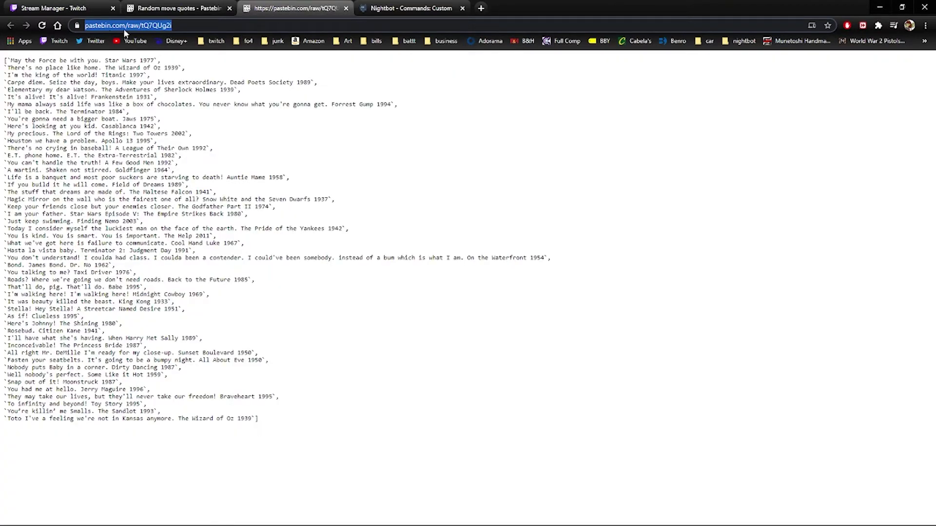
{"action": "left_click", "coordinate": [158, 28]}
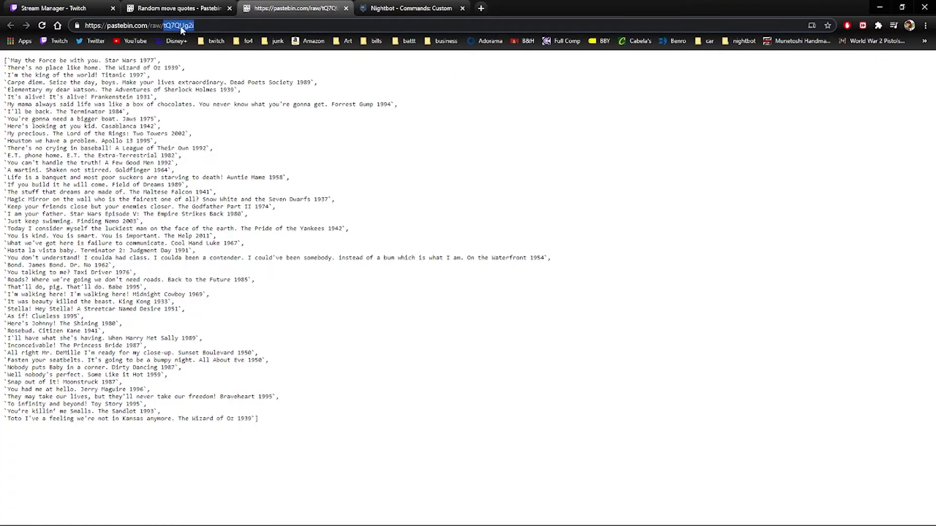
{"action": "double_click", "coordinate": [181, 26]}
{"action": "left_click_drag", "start_coordinate": [193, 26], "coordinate": [85, 26]}
{"action": "key", "text": "ctrl+c"}
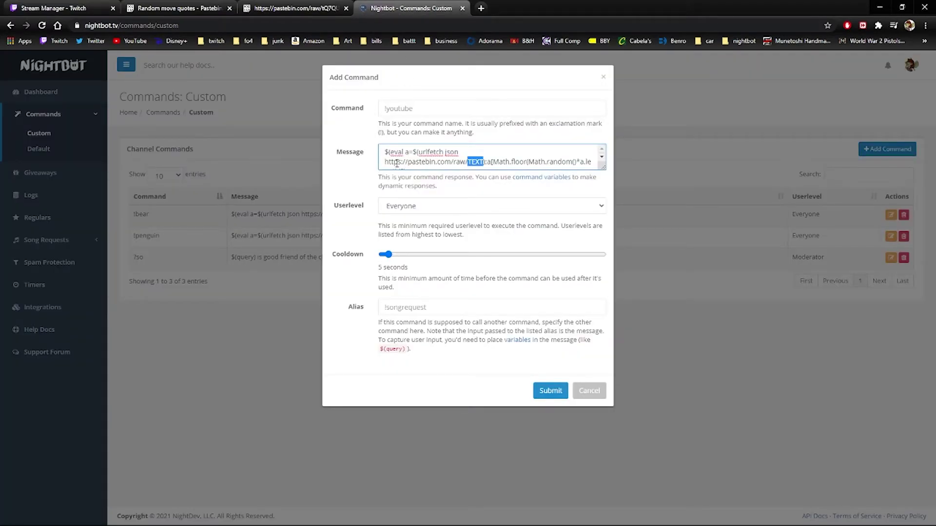
{"action": "left_click", "coordinate": [212, 8]}
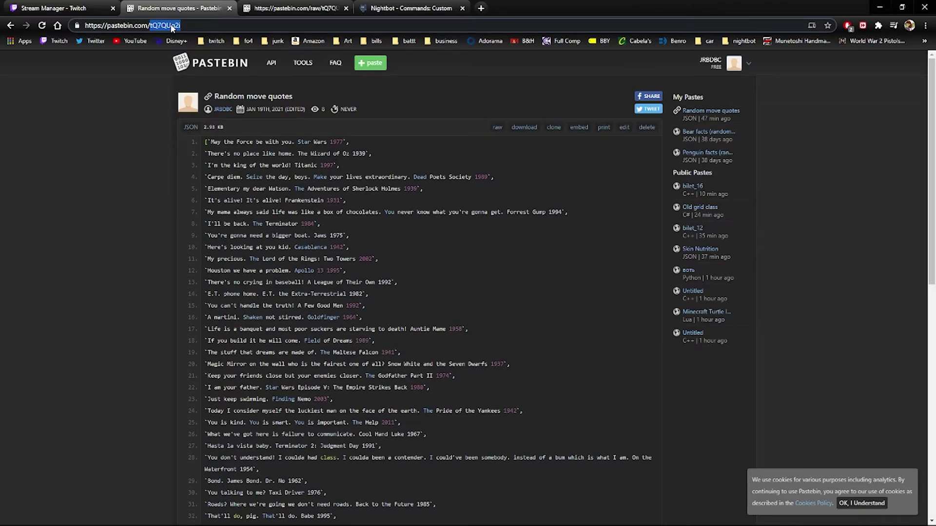
Step: Replace TEXT with the paste ID and name the command !movie
{"action": "left_click", "coordinate": [421, 11]}
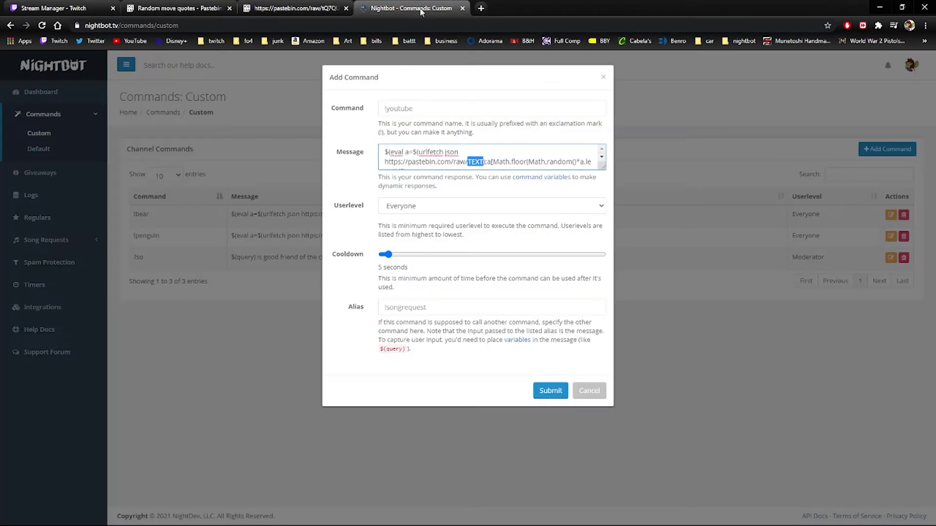
{"action": "key", "text": "ctrl+v"}
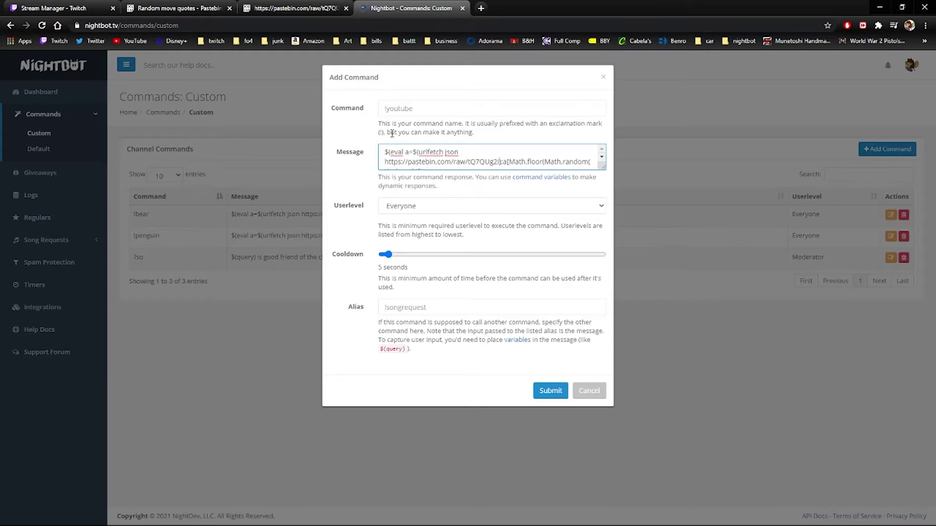
{"action": "left_click", "coordinate": [395, 108]}
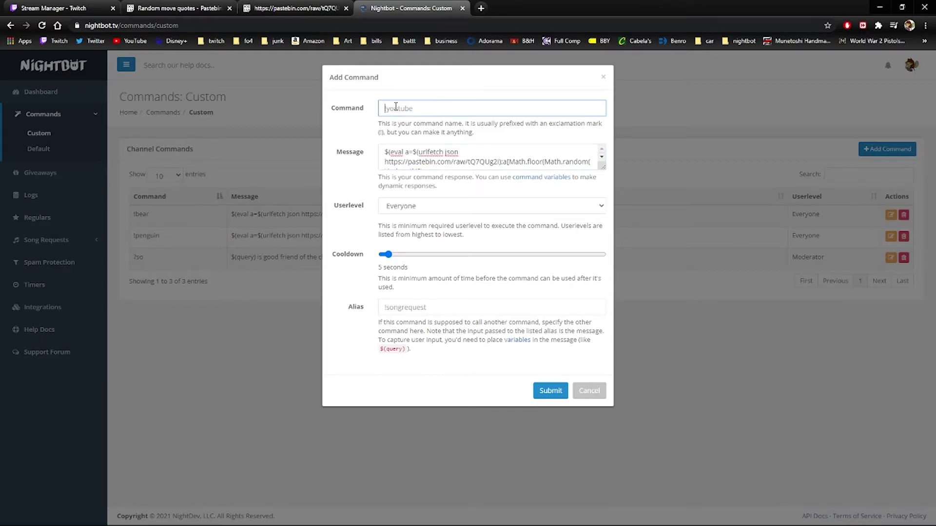
{"action": "type", "text": "!"}
{"action": "type", "text": "movei"}
{"action": "key", "text": "BackSpace"}
{"action": "key", "text": "BackSpace"}
{"action": "type", "text": "ie"}
Step: Adjust the cooldown slider and submit the new !movie command
{"action": "left_click", "coordinate": [390, 256]}
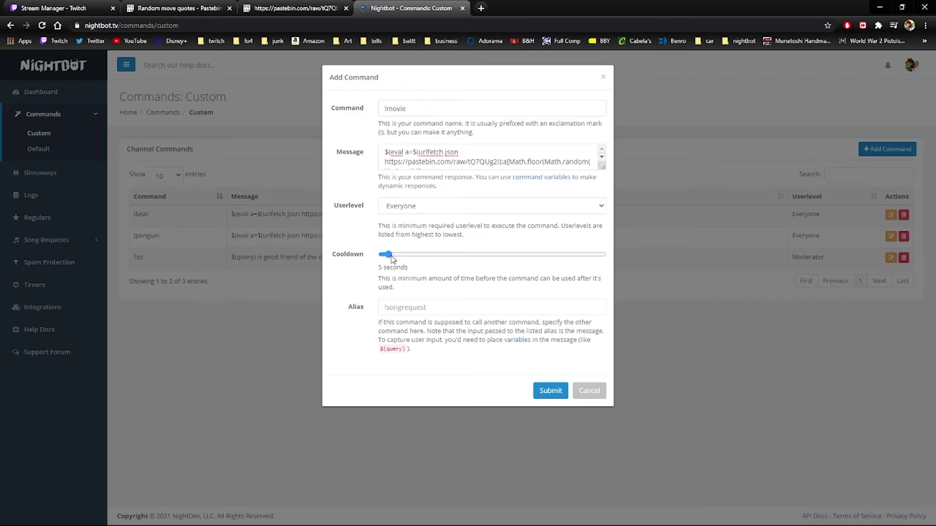
{"action": "mouse_move", "coordinate": [391, 260]}
{"action": "left_mouse_down"}
{"action": "mouse_move", "coordinate": [501, 255]}
{"action": "mouse_move", "coordinate": [388, 254]}
{"action": "left_mouse_up"}
{"action": "left_click", "coordinate": [544, 398]}
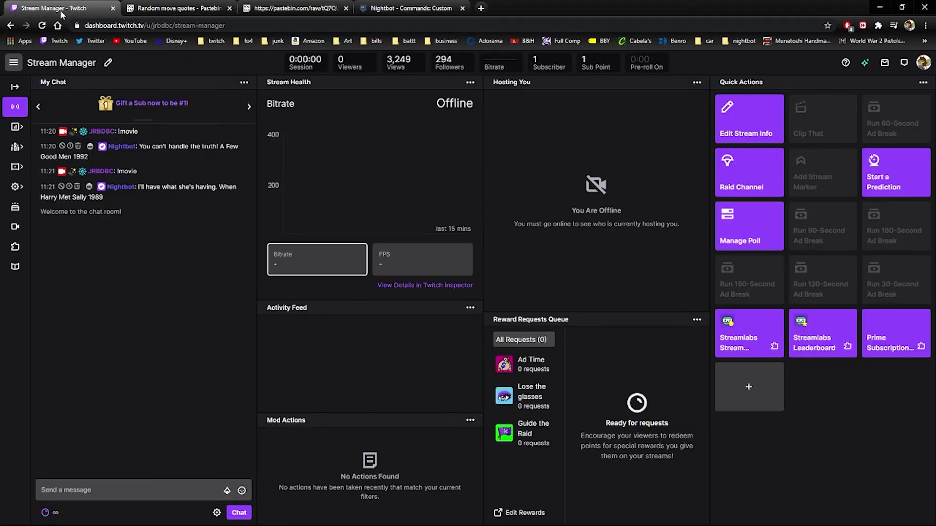
Step: Send !movie in chat four times until Nightbot replies with random quotes like Citizen Kane 1941
{"action": "left_click", "coordinate": [84, 490]}
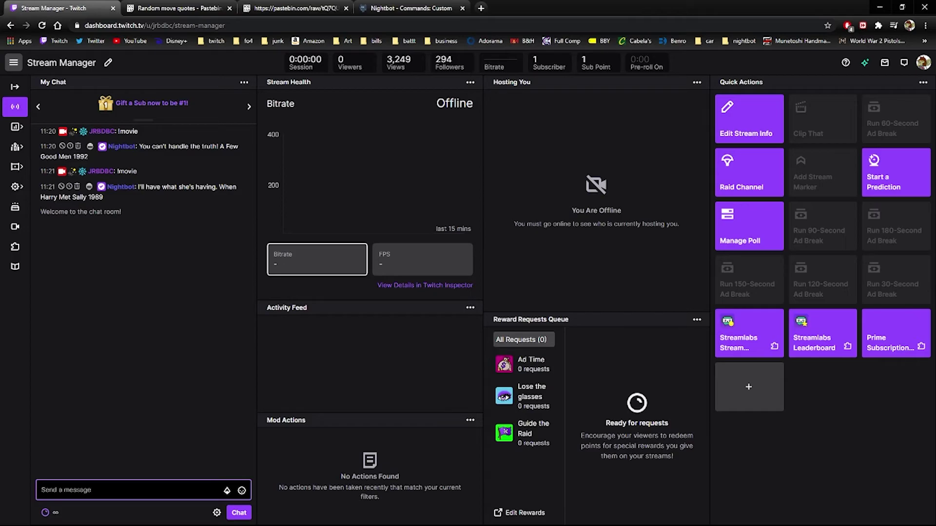
{"action": "type", "text": "!mov"}
{"action": "key", "text": "BackSpace"}
{"action": "key", "text": "BackSpace"}
{"action": "key", "text": "BackSpace"}
{"action": "type", "text": "ie"}
{"action": "key", "text": "Return"}
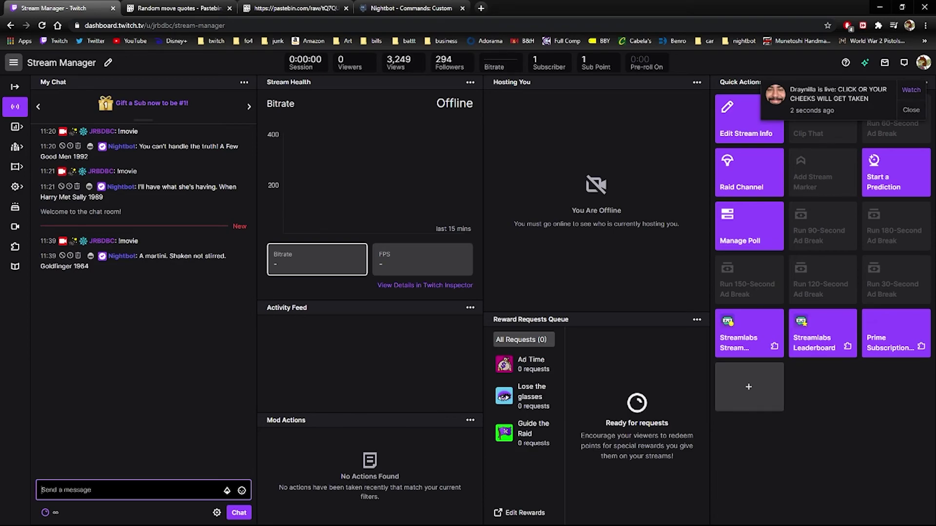
{"action": "type", "text": "!movie"}
{"action": "key", "text": "Return"}
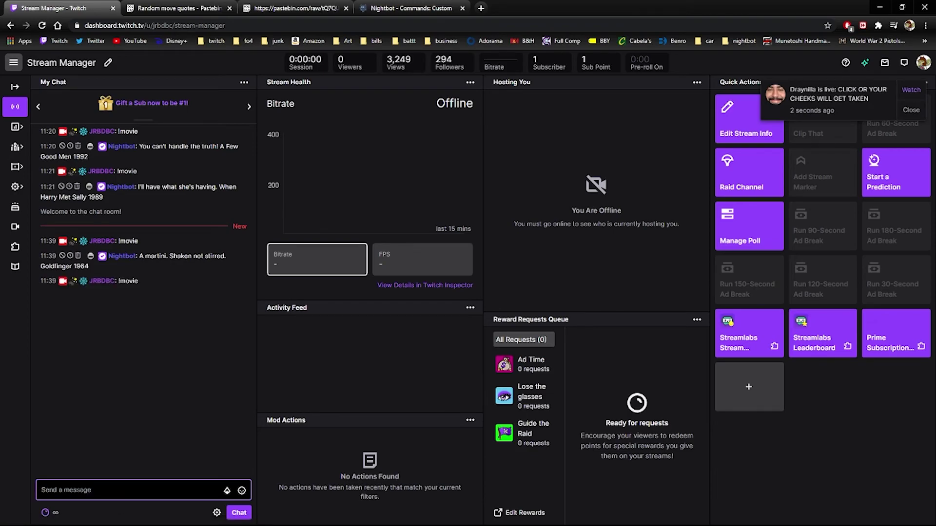
{"action": "type", "text": "!movie"}
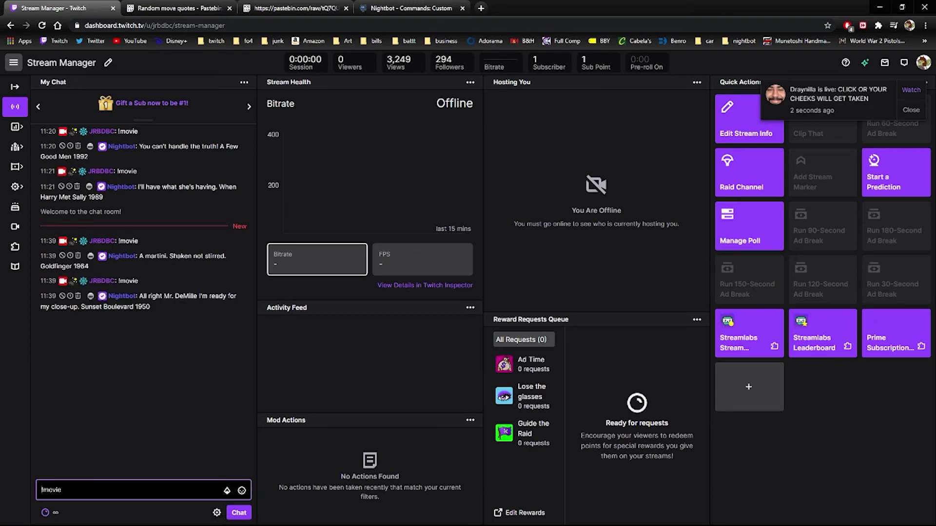
{"action": "key", "text": "Return"}
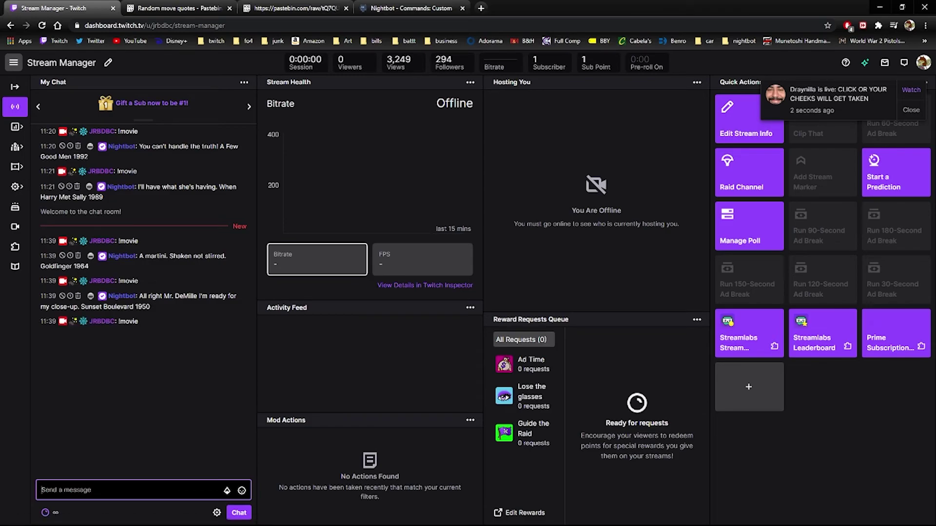
{"action": "type", "text": "!movie"}
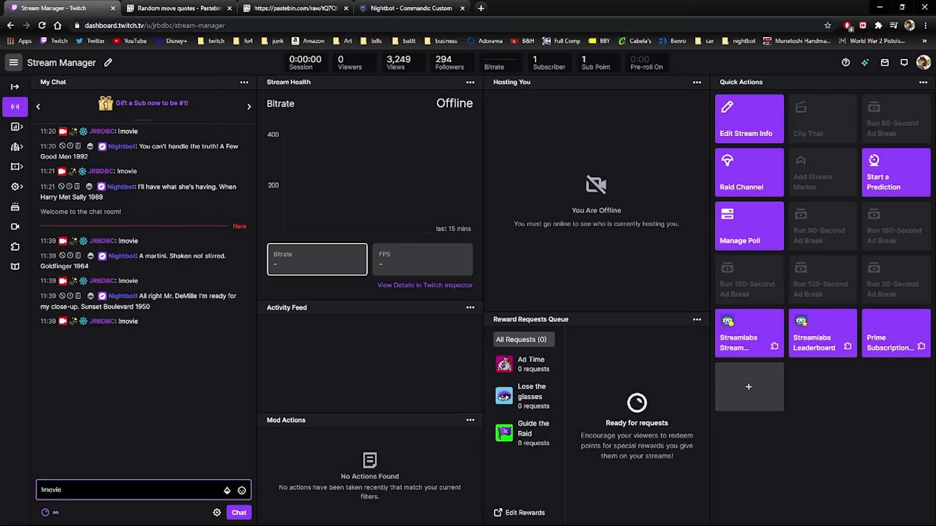
{"action": "key", "text": "Return"}
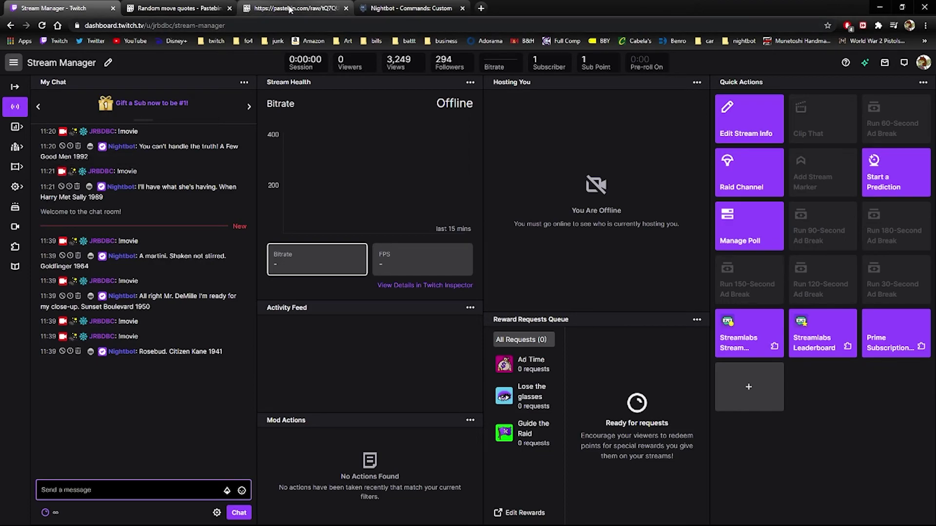
Step: Close the raw quotes page and start a blank new Pastebin paste ready for content
{"action": "left_click", "coordinate": [213, 9]}
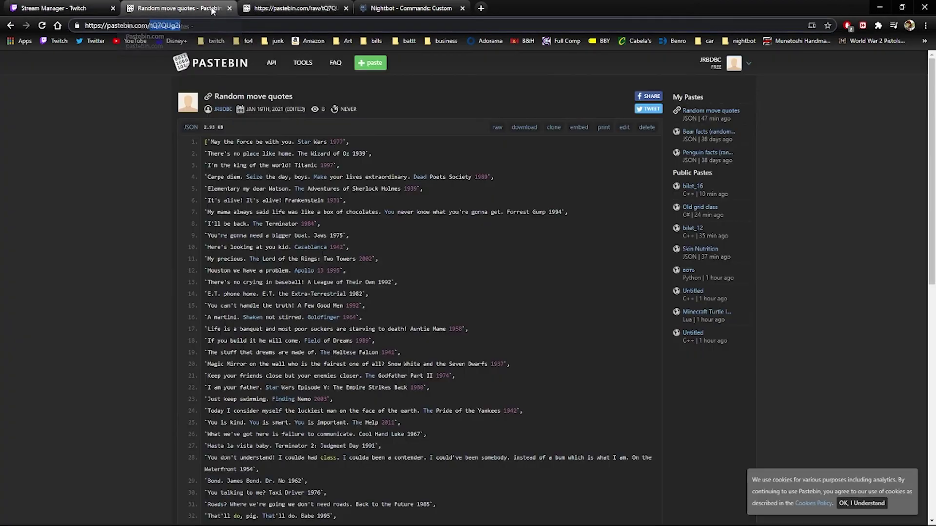
{"action": "left_click", "coordinate": [346, 8]}
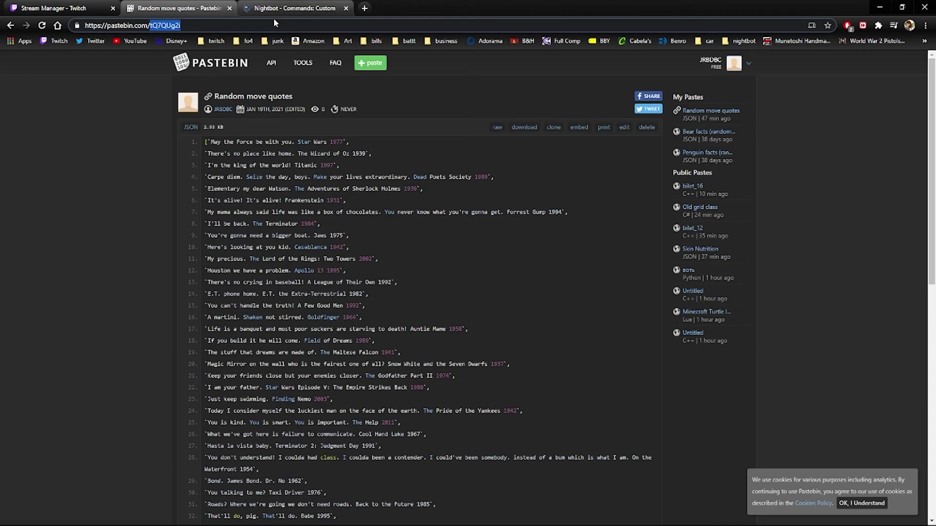
{"action": "left_click", "coordinate": [378, 63]}
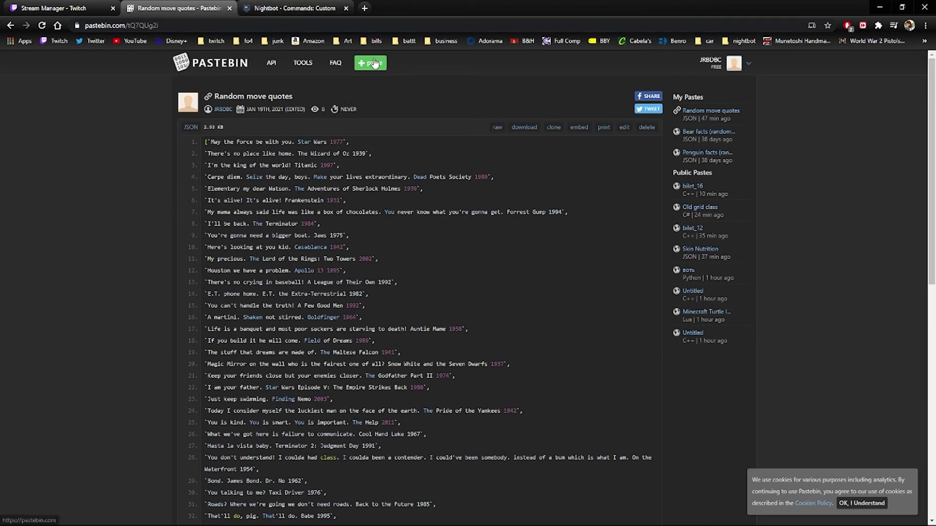
{"action": "left_click", "coordinate": [350, 146]}
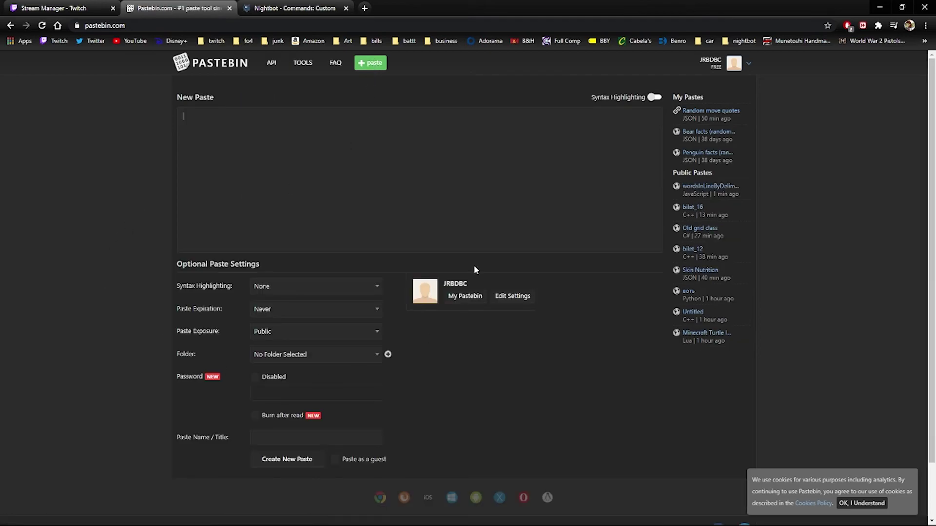
Step: Check the Twitch chat, then return to the Nightbot custom commands list showing !movie
{"action": "left_click", "coordinate": [69, 8]}
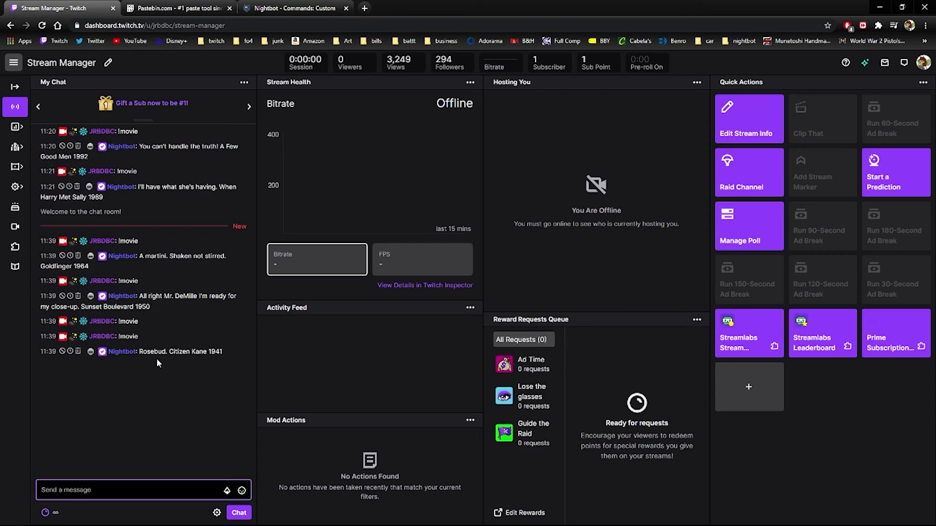
{"action": "left_click", "coordinate": [292, 8]}
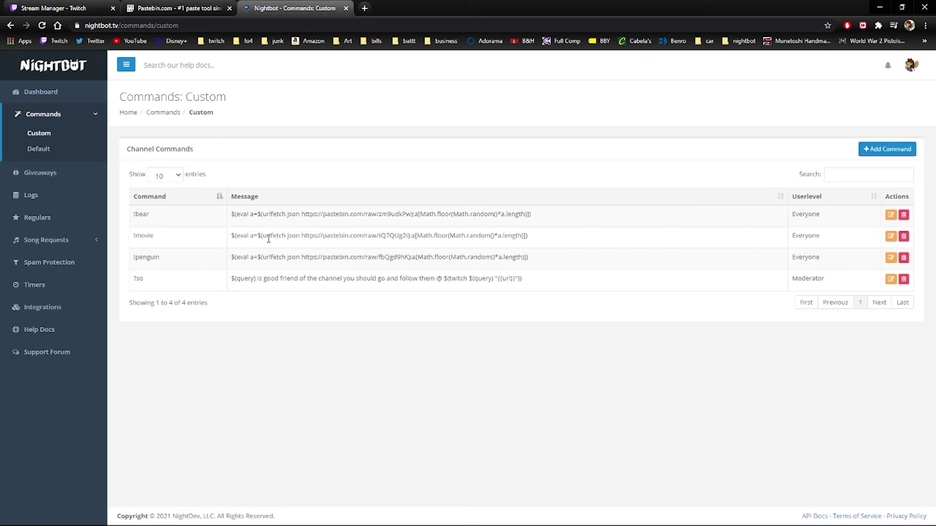
{"action": "left_click", "coordinate": [905, 149]}
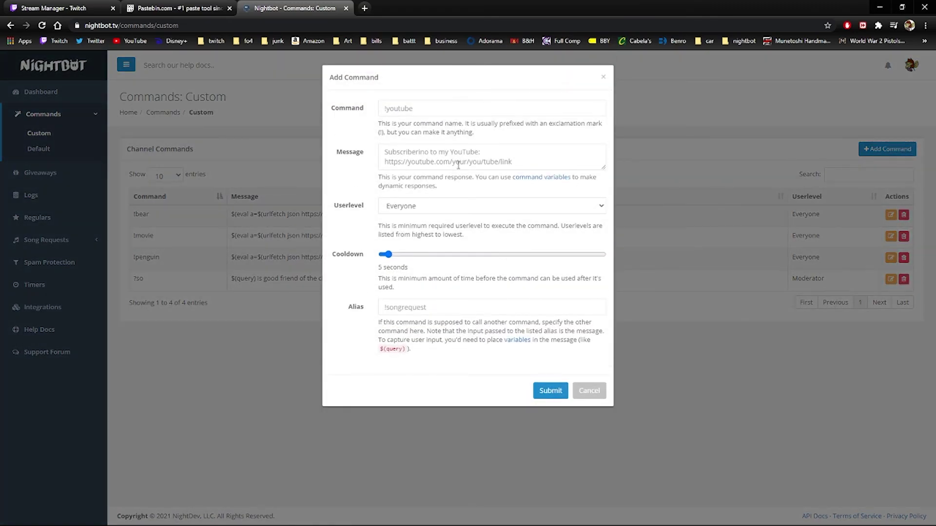
{"action": "left_click", "coordinate": [432, 165]}
{"action": "left_click", "coordinate": [588, 391]}
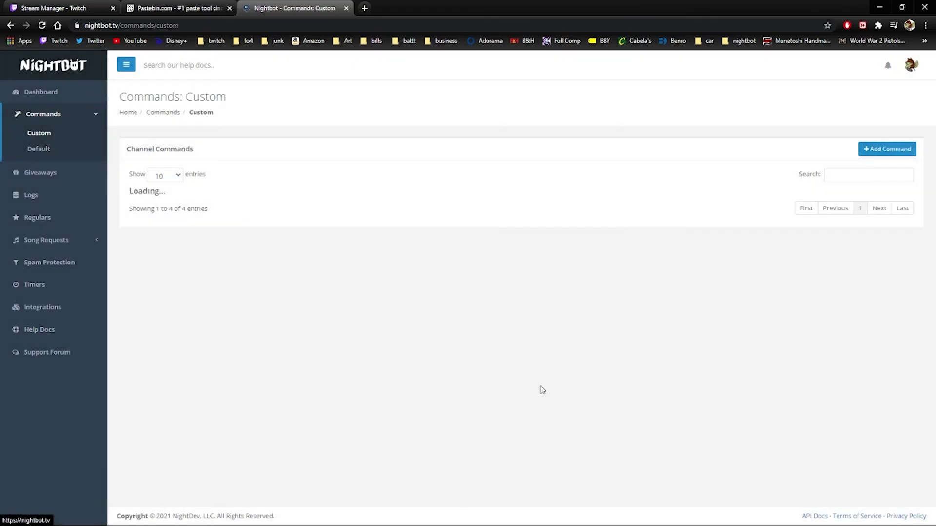